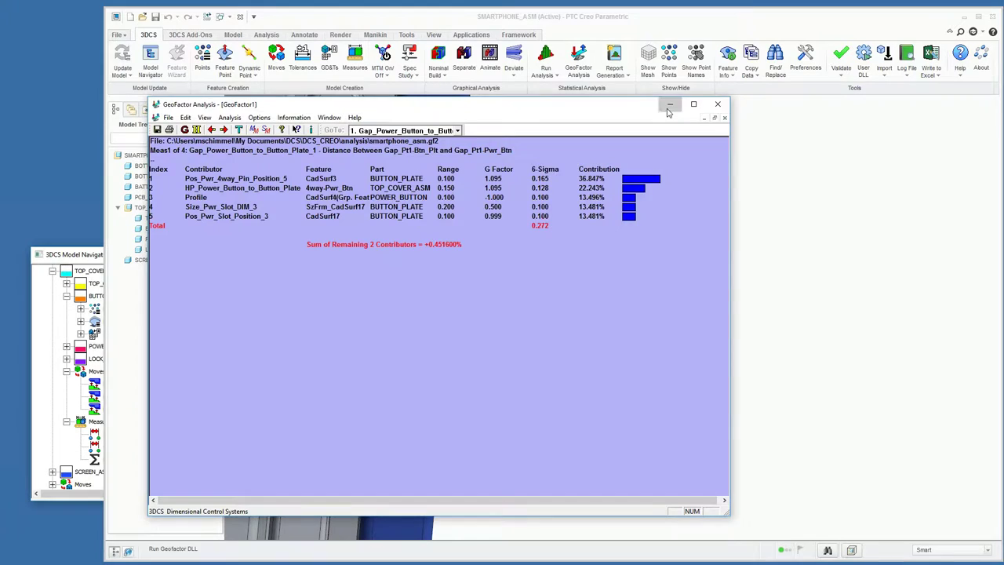
Minimize the GeoFactor Analysis window and open Report Generation > Model Summary.
{"action": "left_click", "coordinate": [669, 104]}
{"action": "left_click", "coordinate": [618, 76]}
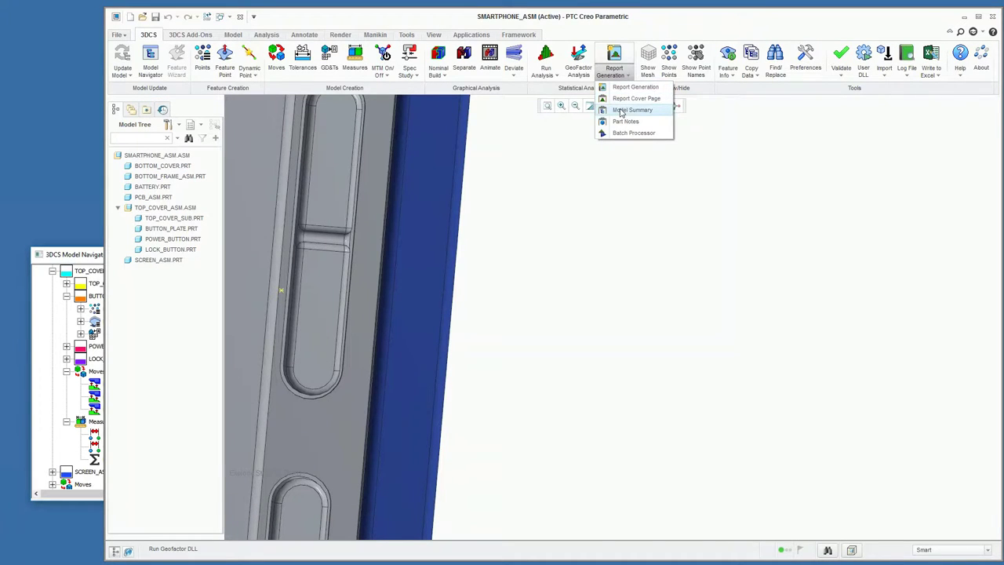
Clear the dcstemp.htm template in Word and type 'Sample information for the model summary.'.
{"action": "left_click", "coordinate": [621, 111]}
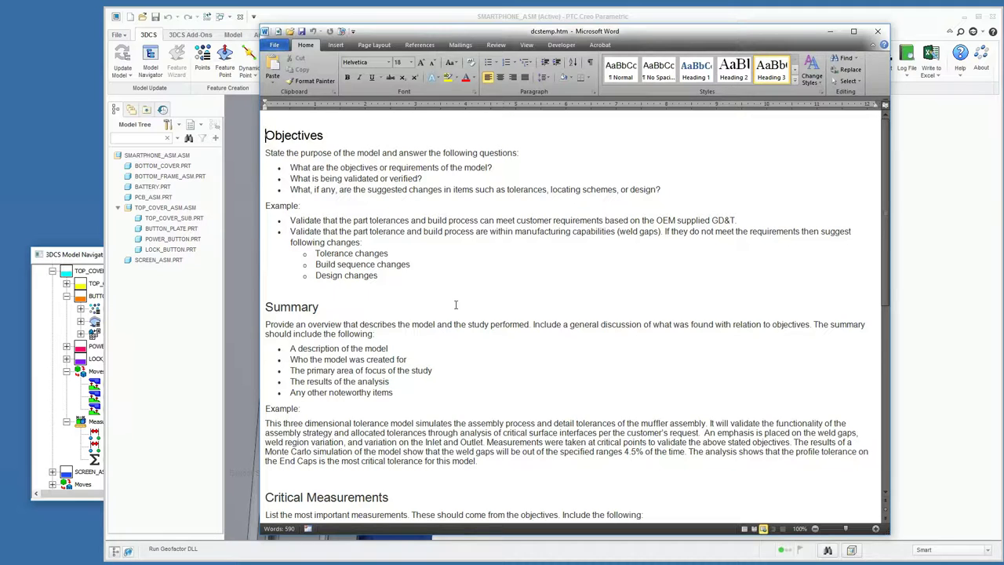
{"action": "key", "text": "ctrl+a"}
{"action": "key", "text": "Delete"}
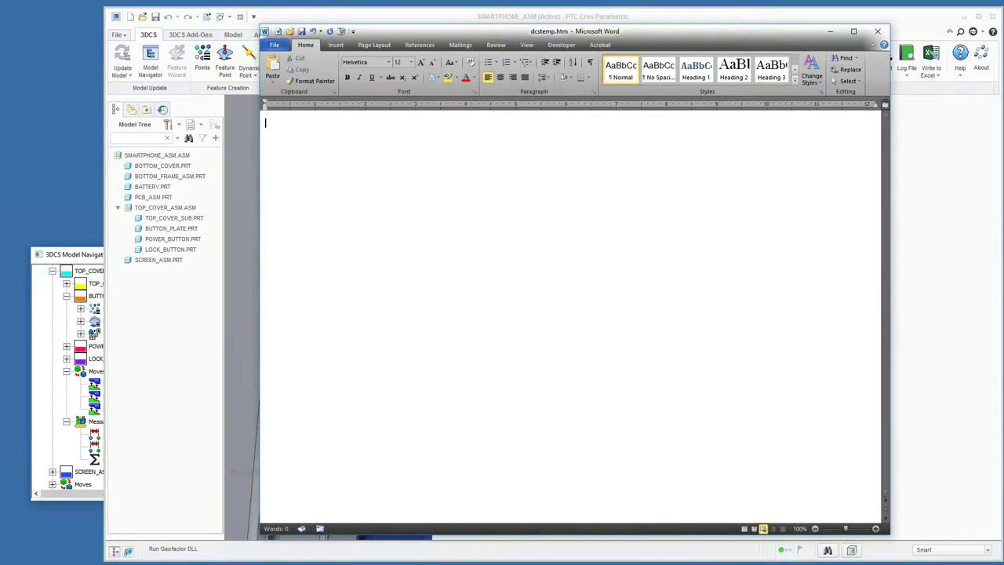
{"action": "type", "text": "Sample information for the"}
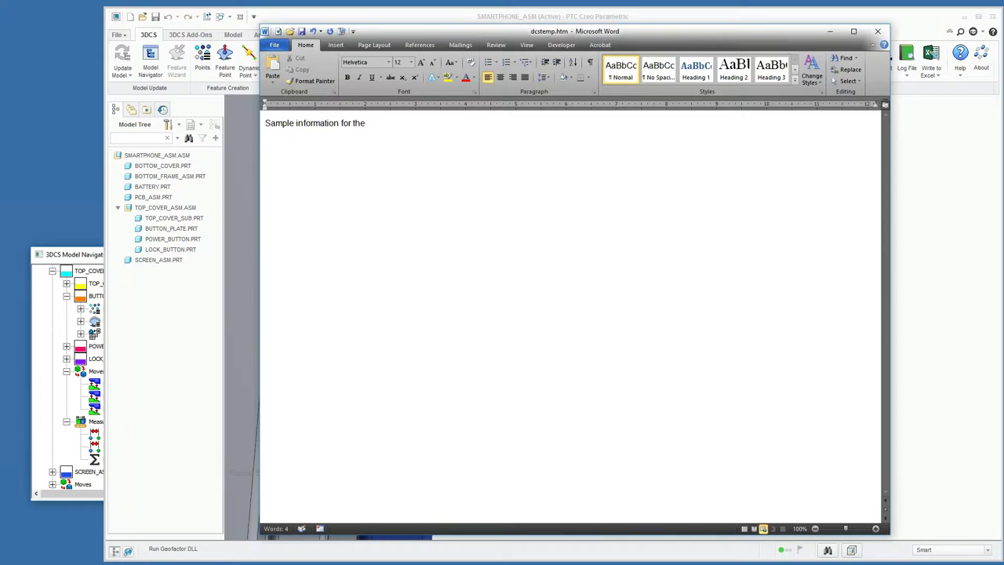
{"action": "type", "text": " model summary."}
{"action": "key", "text": "BackSpace"}
{"action": "type", "text": "."}
Close Word, save the text into the Model Summary, and open the Report Generation dialog.
{"action": "left_click", "coordinate": [877, 31]}
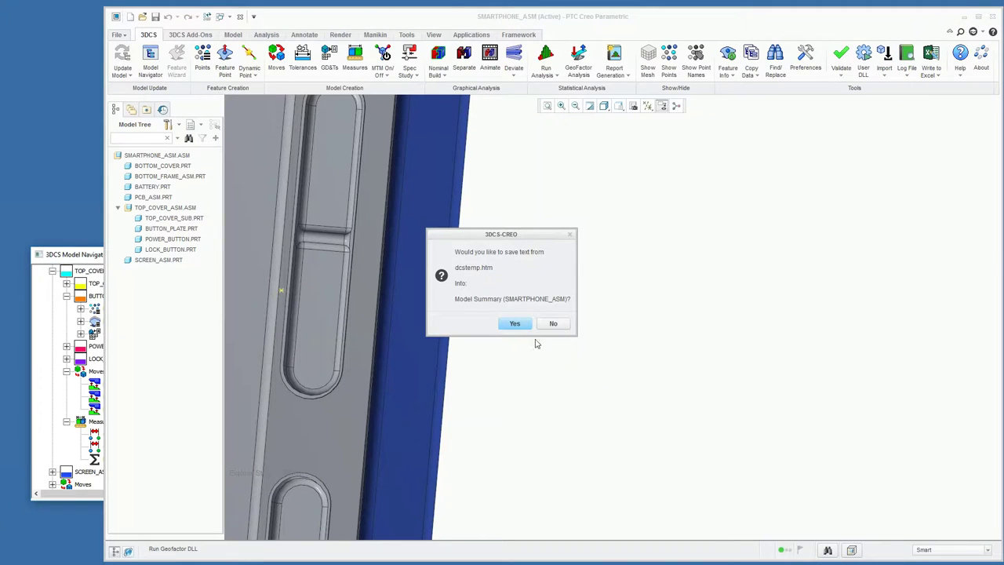
{"action": "left_click", "coordinate": [516, 324]}
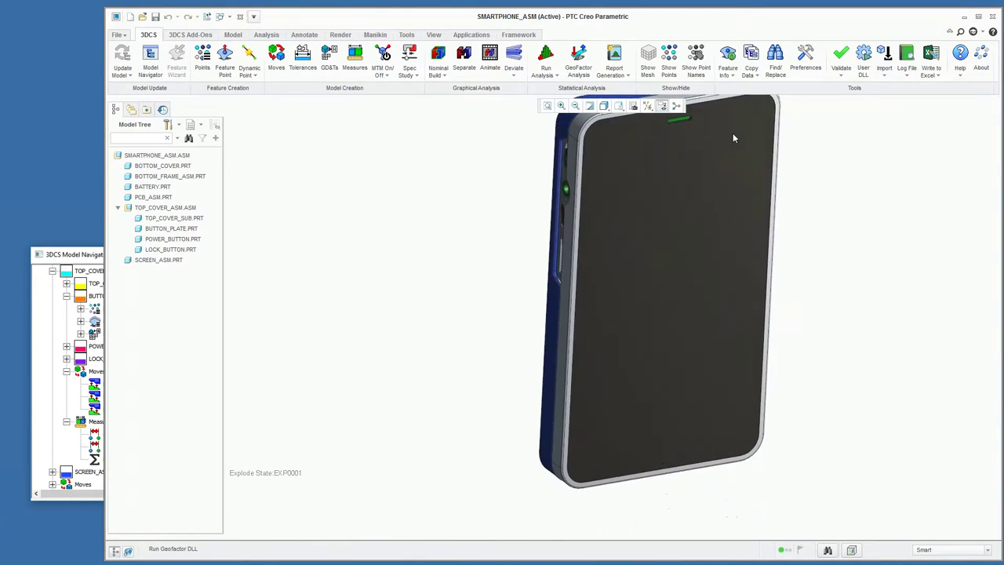
{"action": "left_click", "coordinate": [623, 58]}
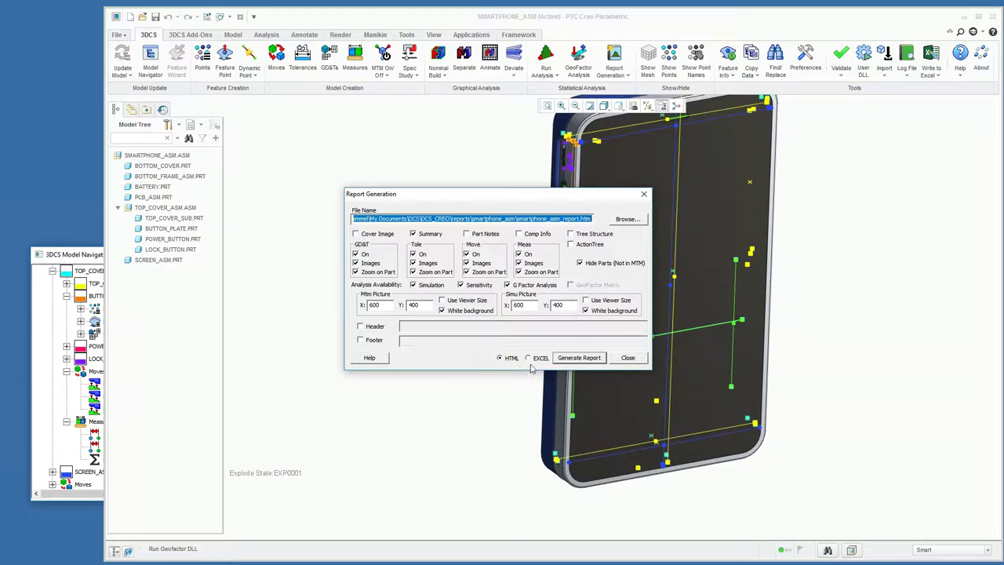
Generate the HTML report, overwriting the existing smartphone_asm_report.htm.
{"action": "left_click", "coordinate": [570, 360]}
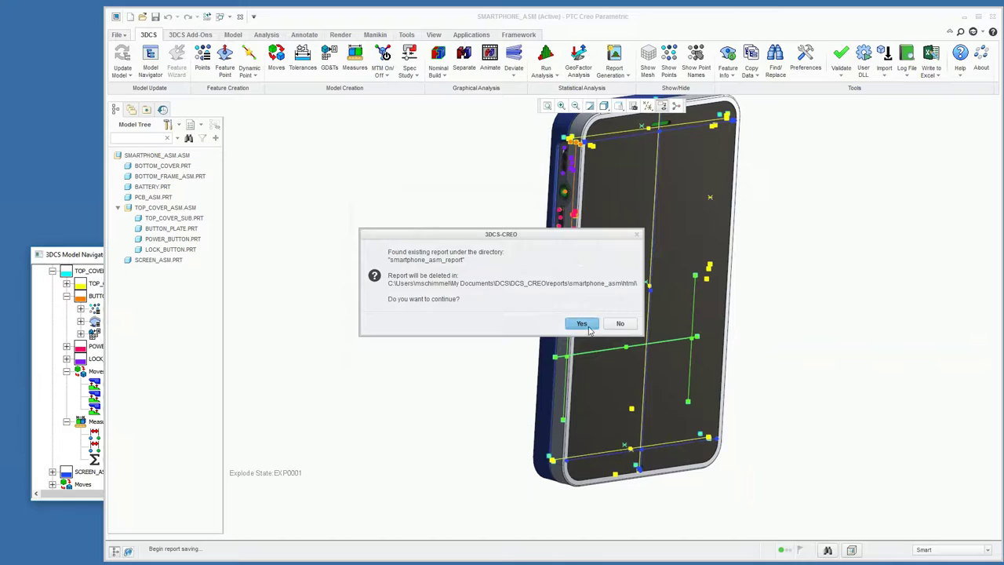
{"action": "left_click", "coordinate": [575, 323]}
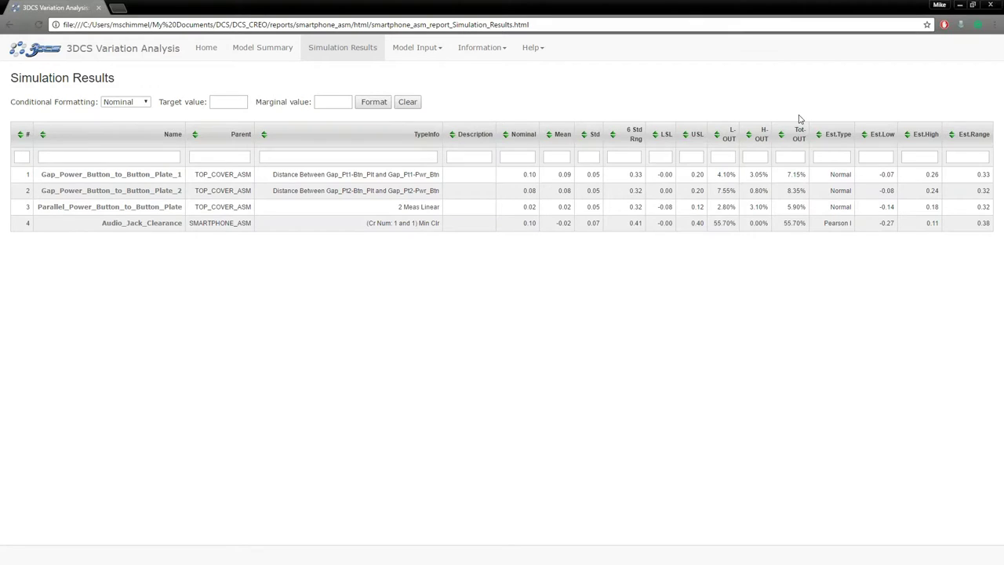
Sort Simulation Results by Tot-OUT descending, try a >10 filter on that column, then clear it.
{"action": "left_click", "coordinate": [800, 145]}
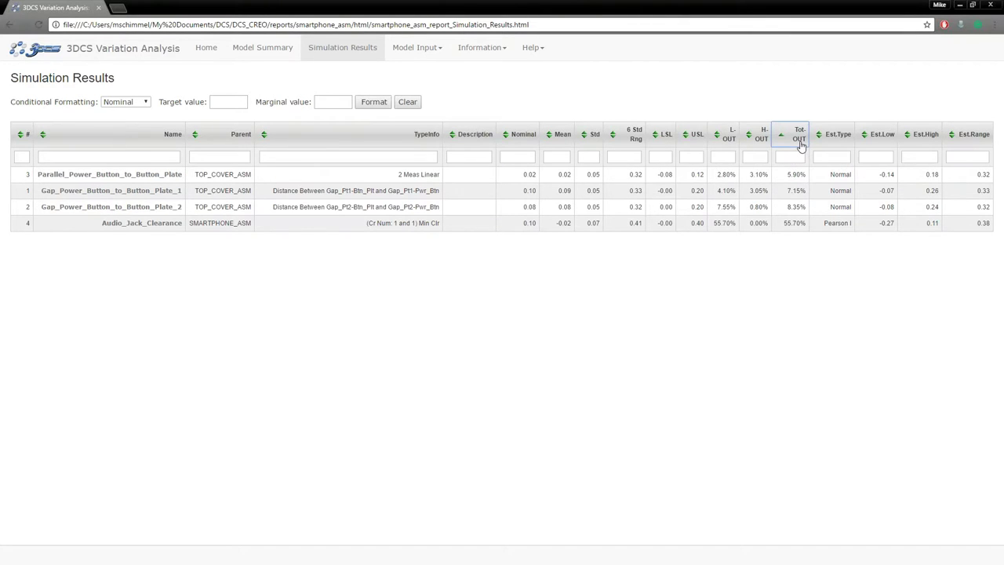
{"action": "left_click", "coordinate": [800, 146]}
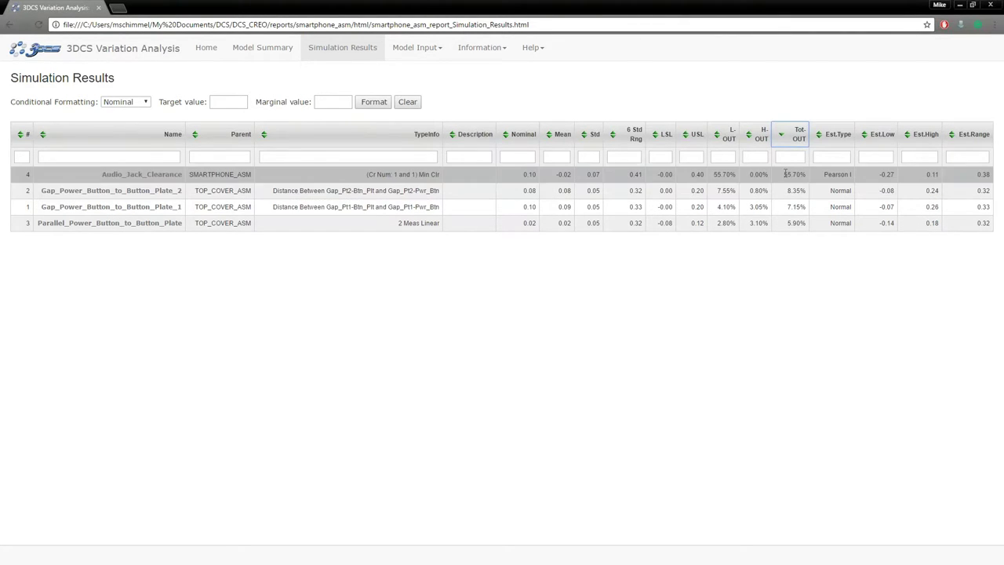
{"action": "mouse_move", "coordinate": [173, 176]}
{"action": "left_click", "coordinate": [783, 159]}
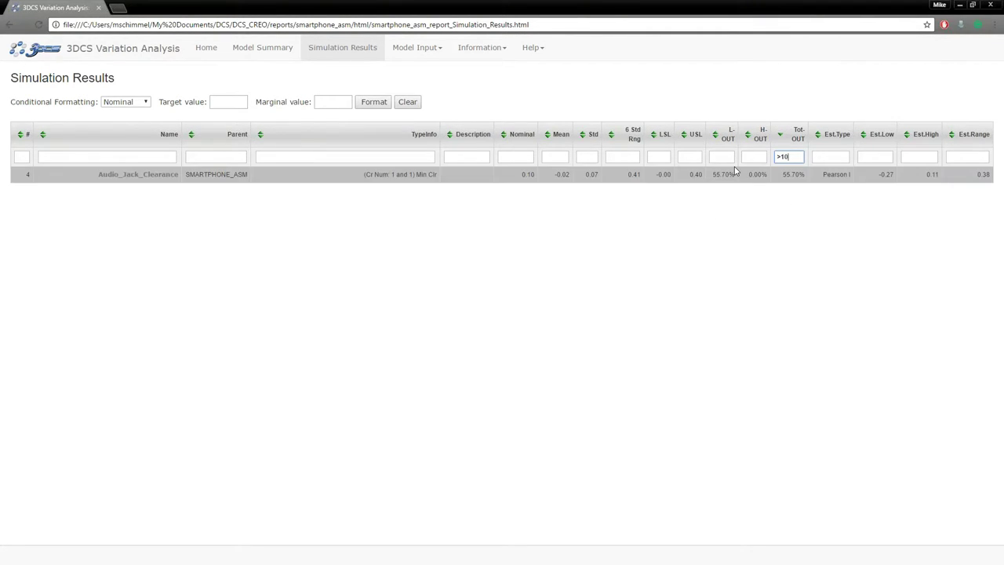
{"action": "key", "text": "Return"}
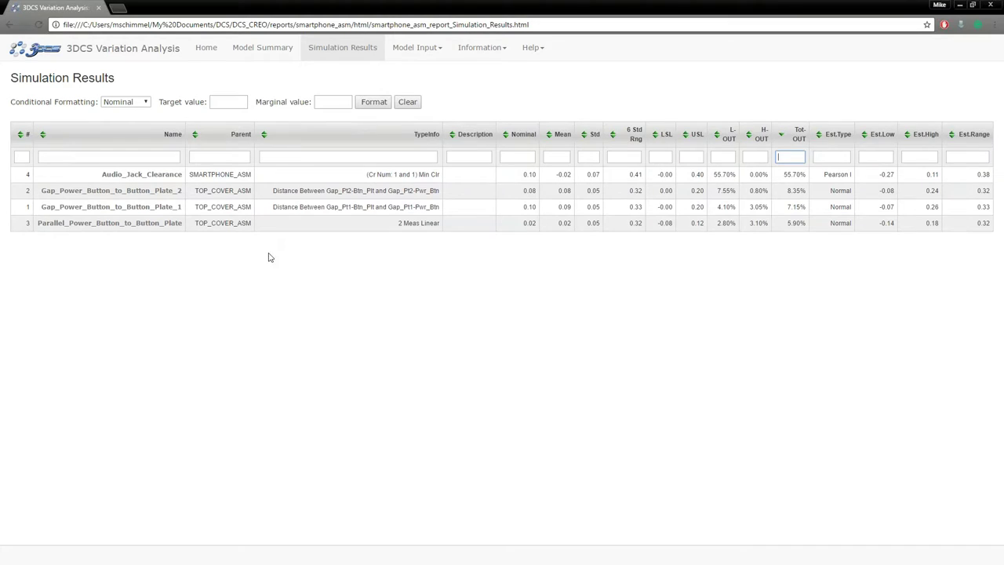
Apply Tot-OUT conditional formatting with target value 6 and marginal value 10.
{"action": "left_click", "coordinate": [144, 102]}
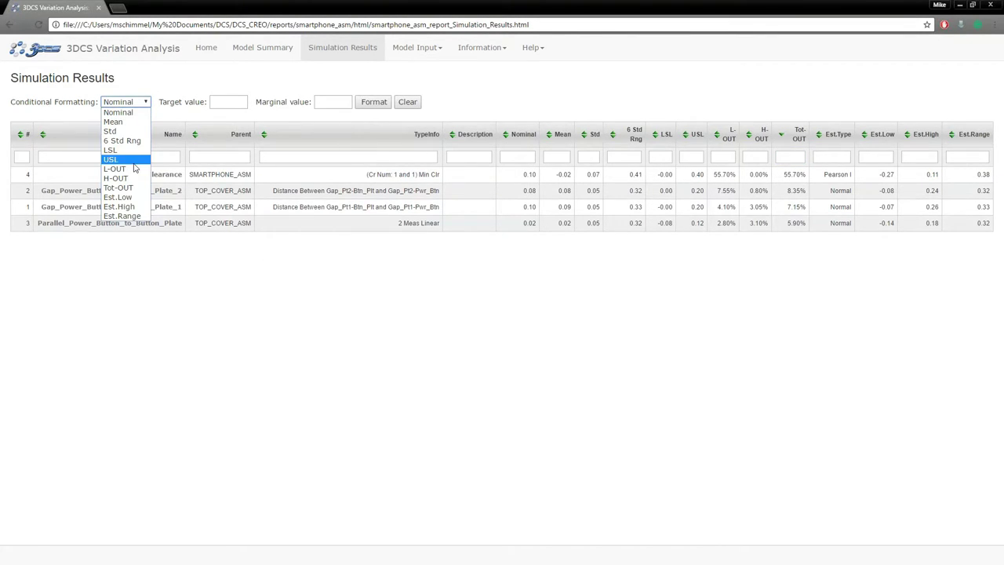
{"action": "left_click", "coordinate": [130, 188]}
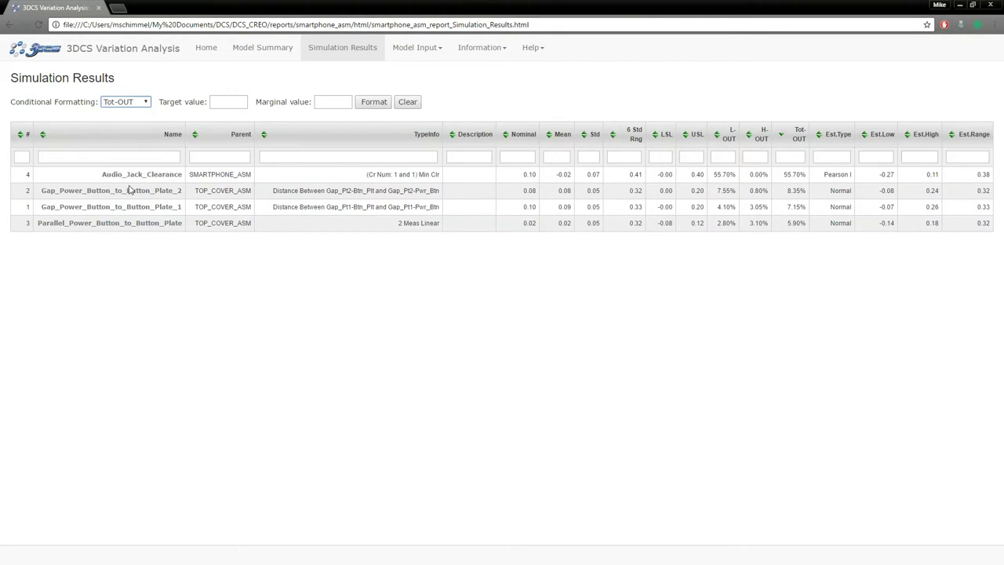
{"action": "left_click", "coordinate": [225, 102]}
{"action": "left_click", "coordinate": [325, 102]}
{"action": "type", "text": "10"}
{"action": "left_click", "coordinate": [375, 105]}
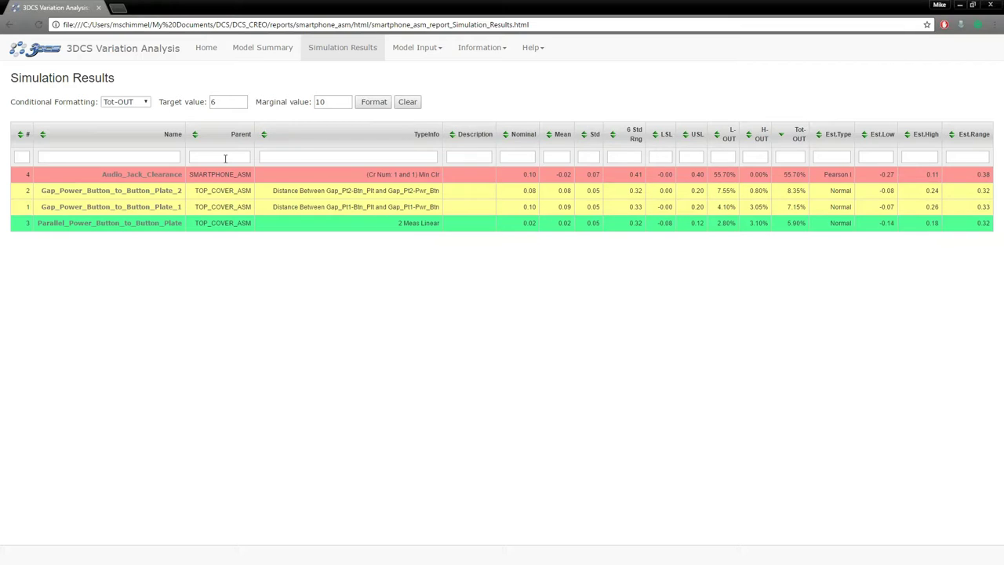
Open the Gap_Power_Button_to_Button_Plate_1 results page from the Simulation Results table.
{"action": "mouse_move", "coordinate": [173, 179]}
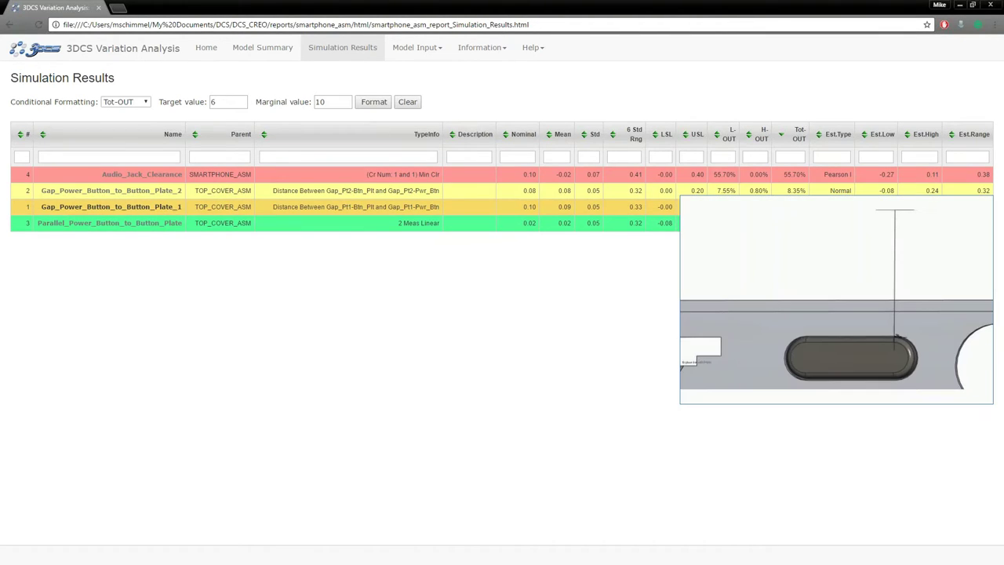
{"action": "left_click", "coordinate": [142, 206]}
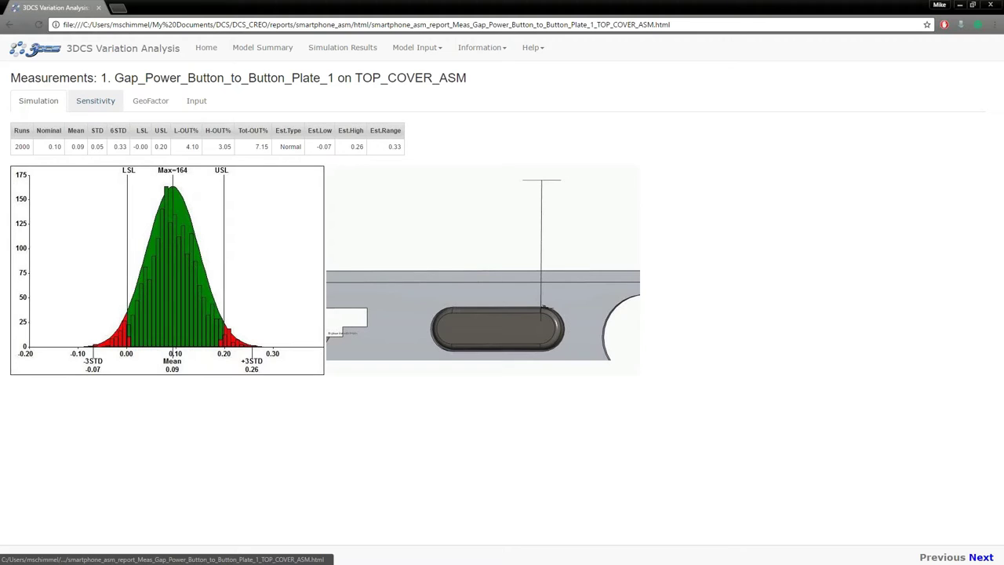
Show the Sensitivity contributors and open the Pos_Pwr_Slot_Position_3 GD&T details.
{"action": "left_click", "coordinate": [96, 100]}
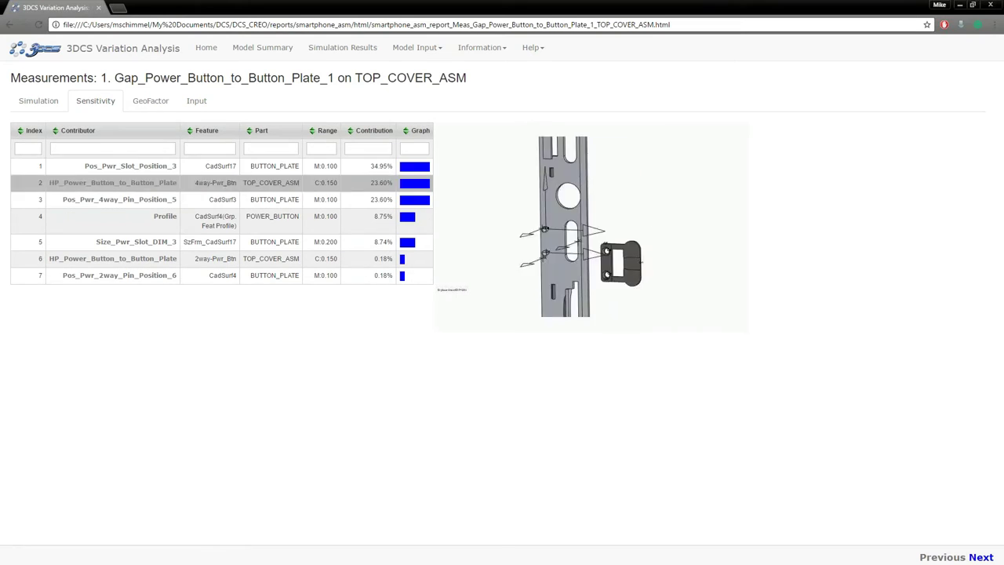
{"action": "left_click", "coordinate": [164, 168]}
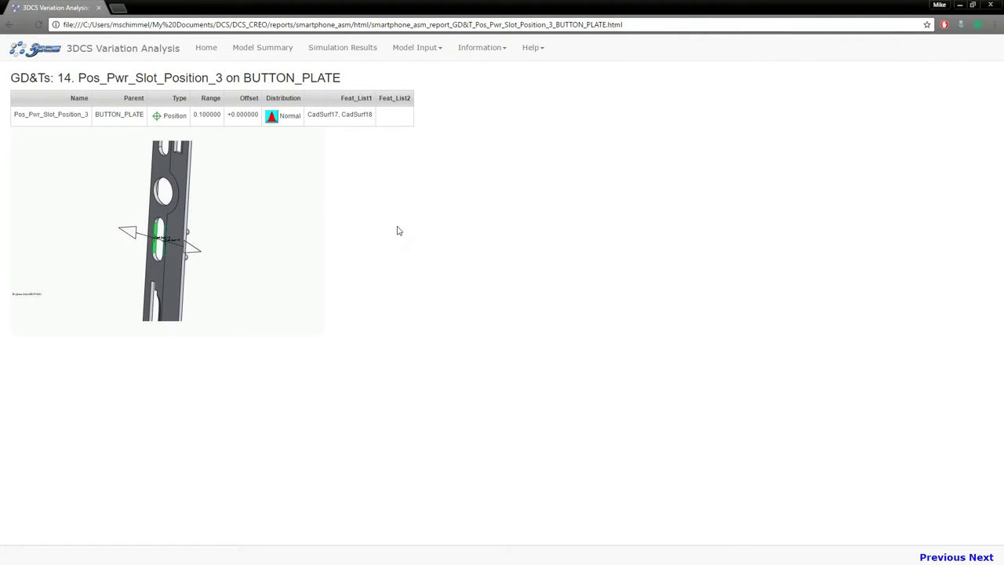
View the Assembly Sequence and the Button_Plate_to_Top_Cover_Sub step, then open the Tolerances page.
{"action": "left_click", "coordinate": [409, 53]}
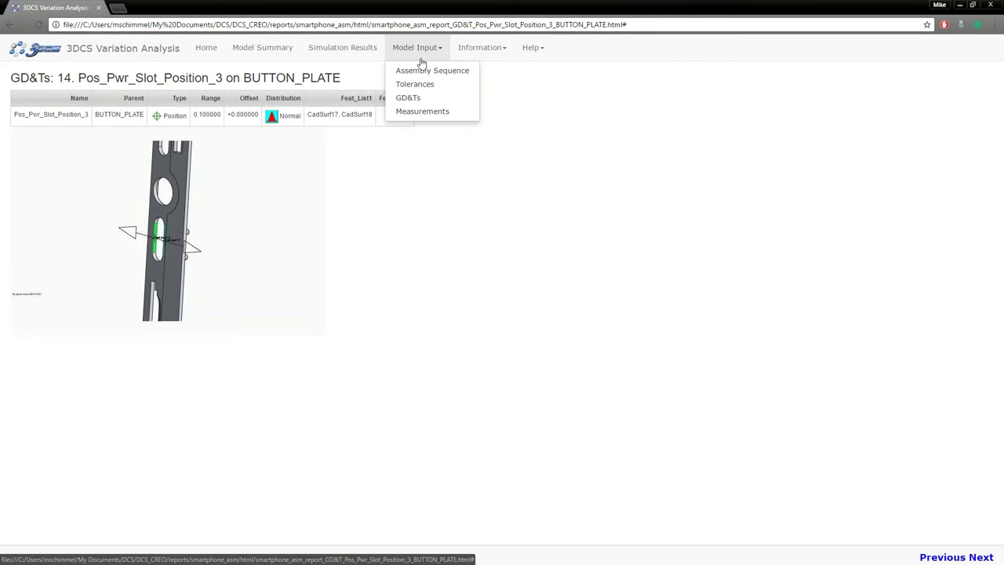
{"action": "left_click", "coordinate": [428, 71]}
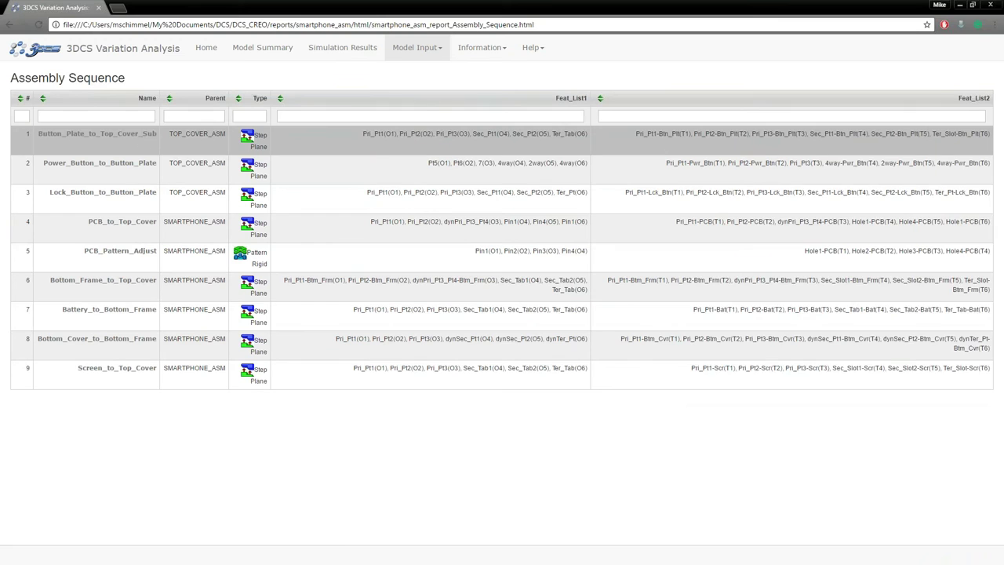
{"action": "mouse_move", "coordinate": [141, 167]}
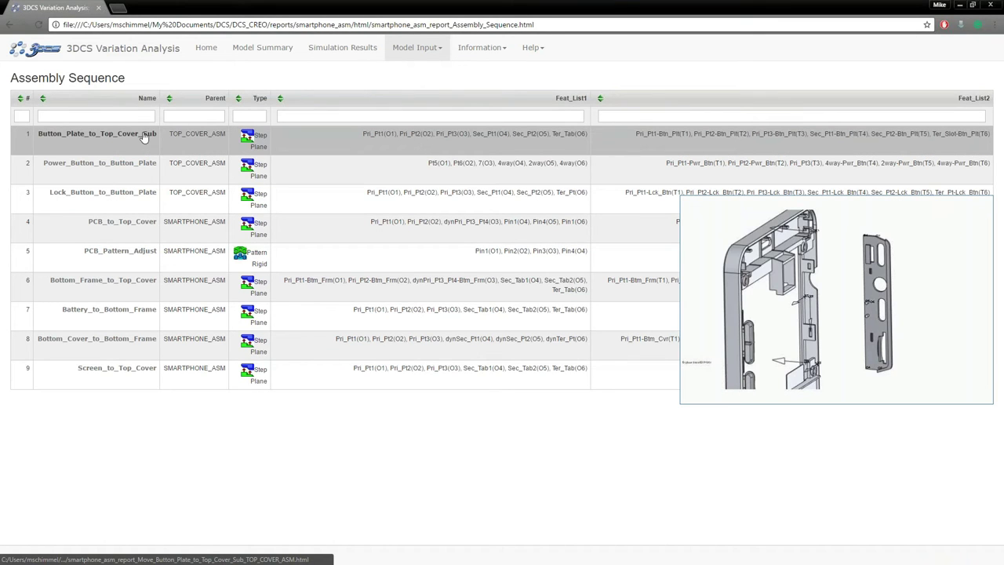
{"action": "left_click", "coordinate": [143, 137]}
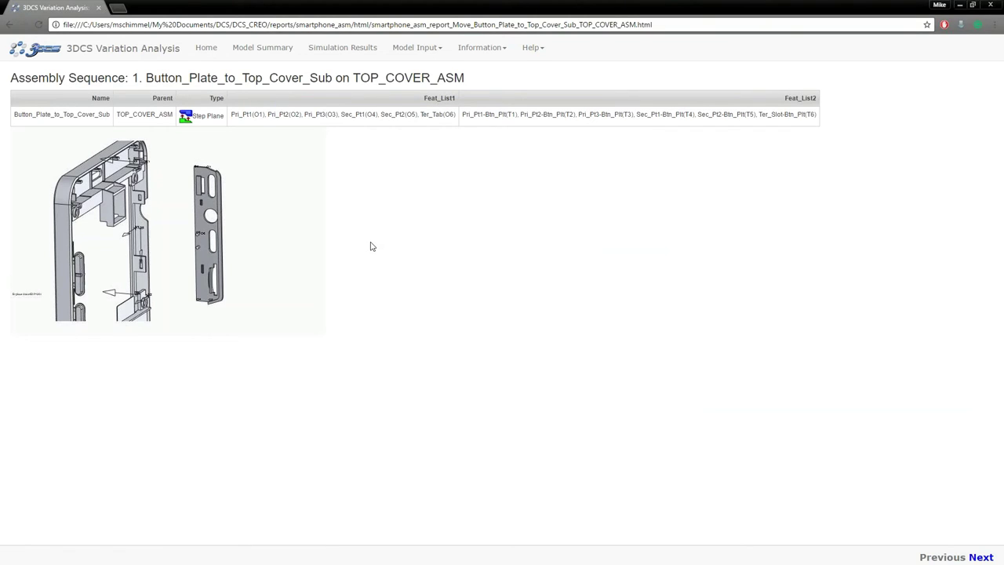
{"action": "left_click", "coordinate": [421, 53]}
{"action": "left_click", "coordinate": [413, 91]}
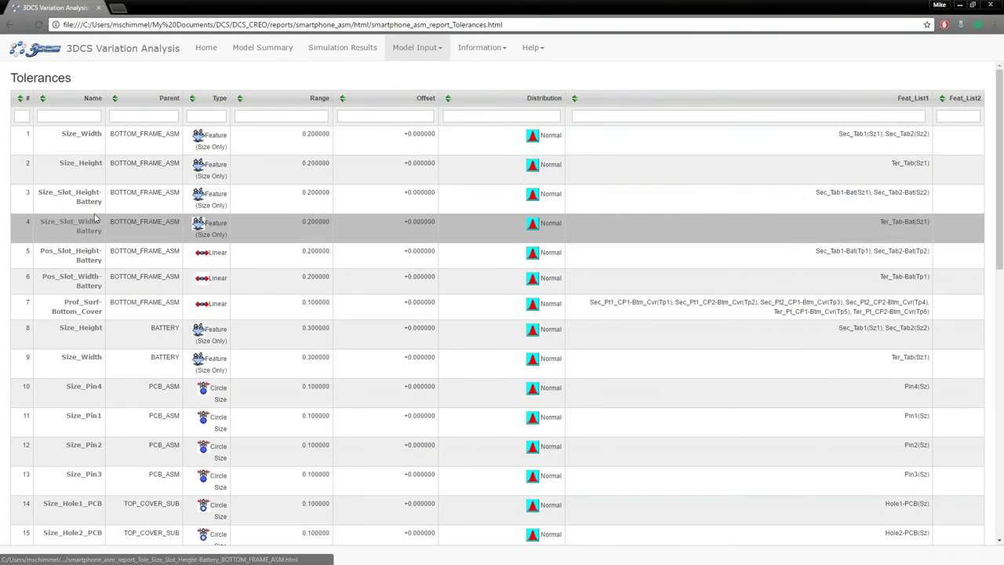
Switch to the Measurements page from the Model Input menu.
{"action": "left_click", "coordinate": [415, 47]}
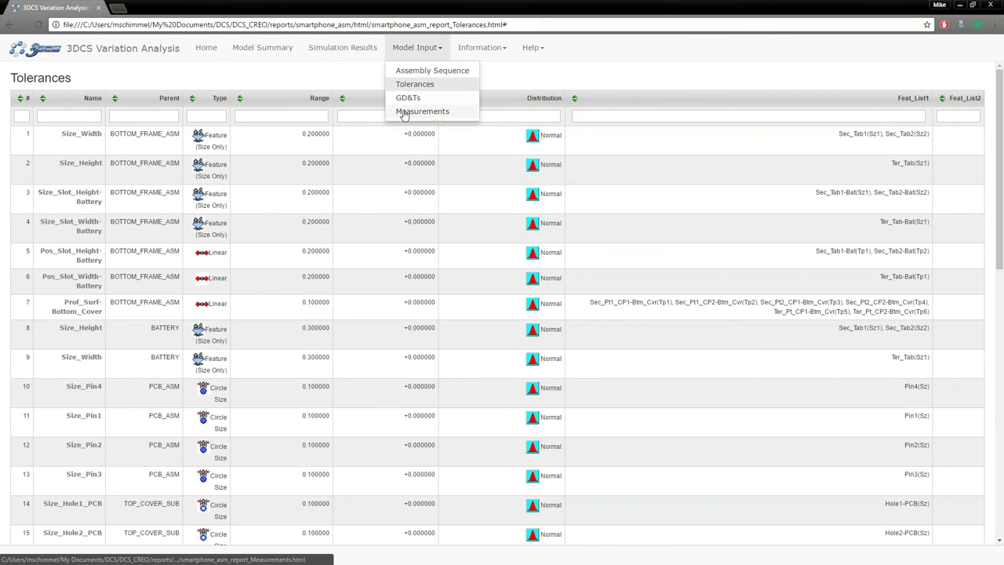
{"action": "left_click", "coordinate": [415, 113]}
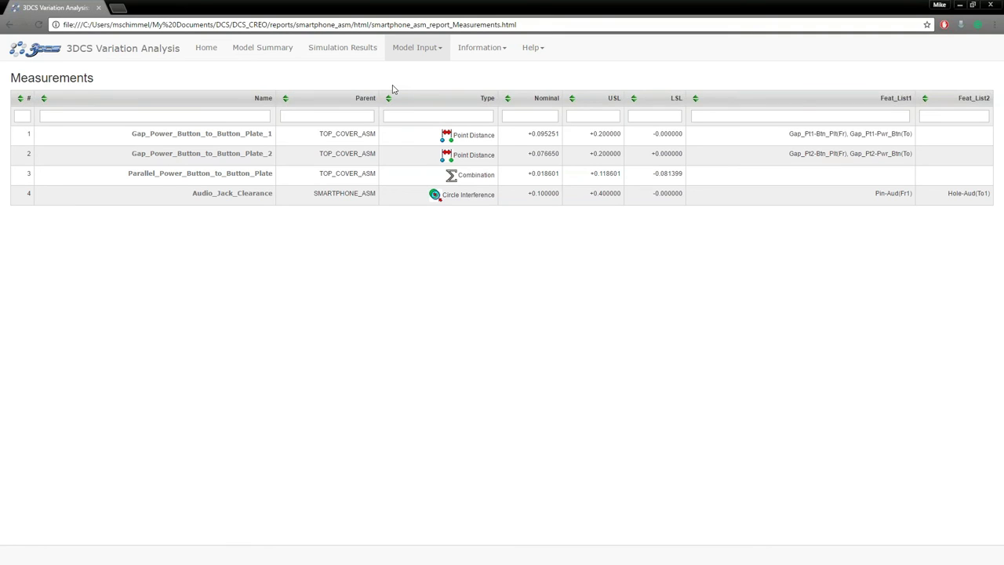
Show the Analysis Settings page from the Information menu, listing model counts, Tol Scale 1.000000 and distributions.
{"action": "left_click", "coordinate": [480, 48]}
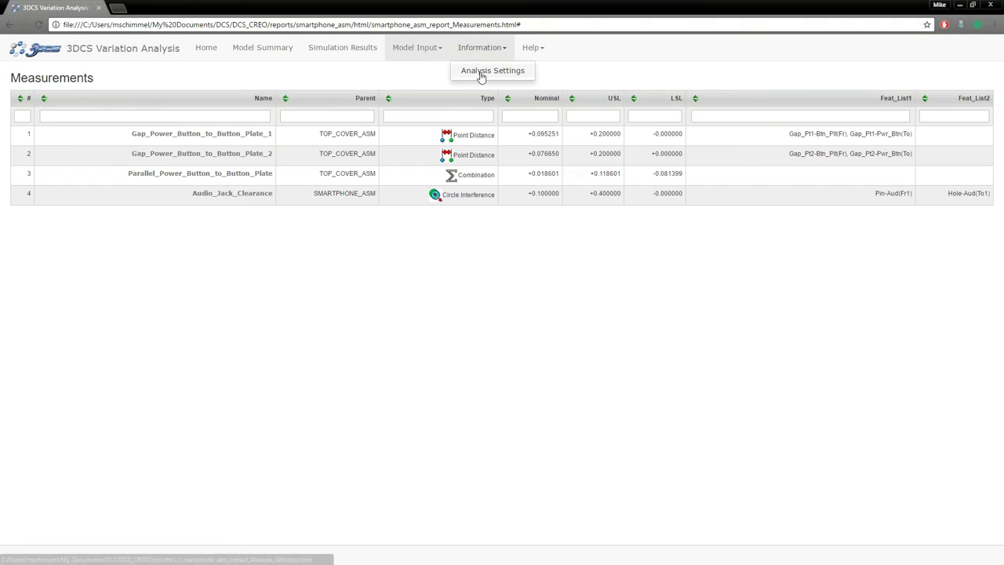
{"action": "left_click", "coordinate": [480, 71]}
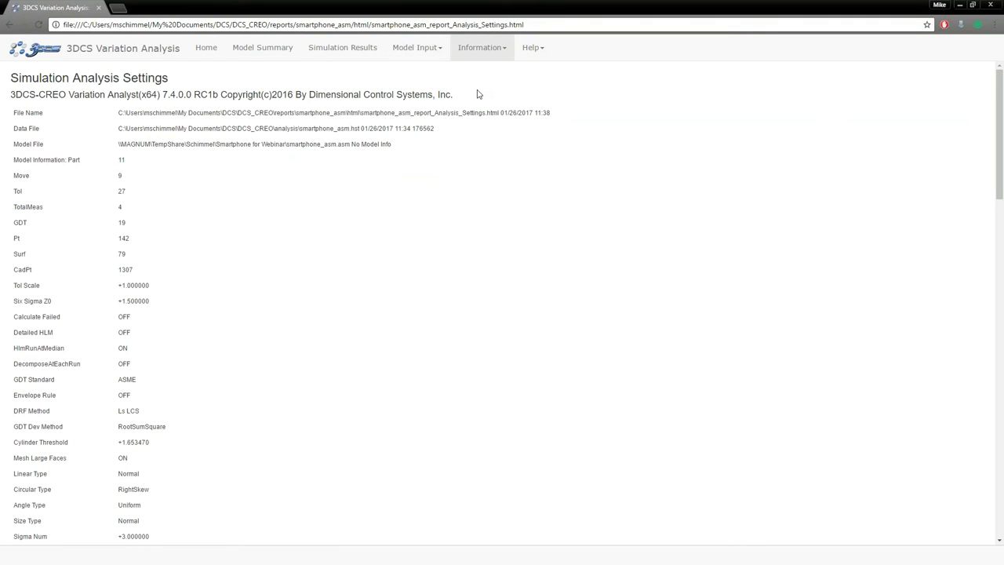